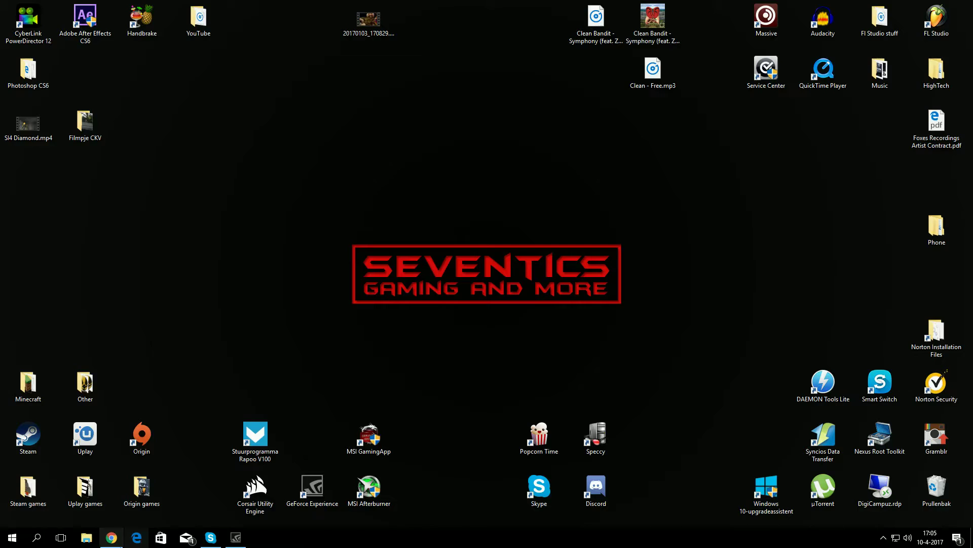
# Run the downloaded Pinball installer from the maximized groovyPost Chrome window, then minimize Chrome.
pyautogui.click(111, 538)
pyautogui.click(457, 6)
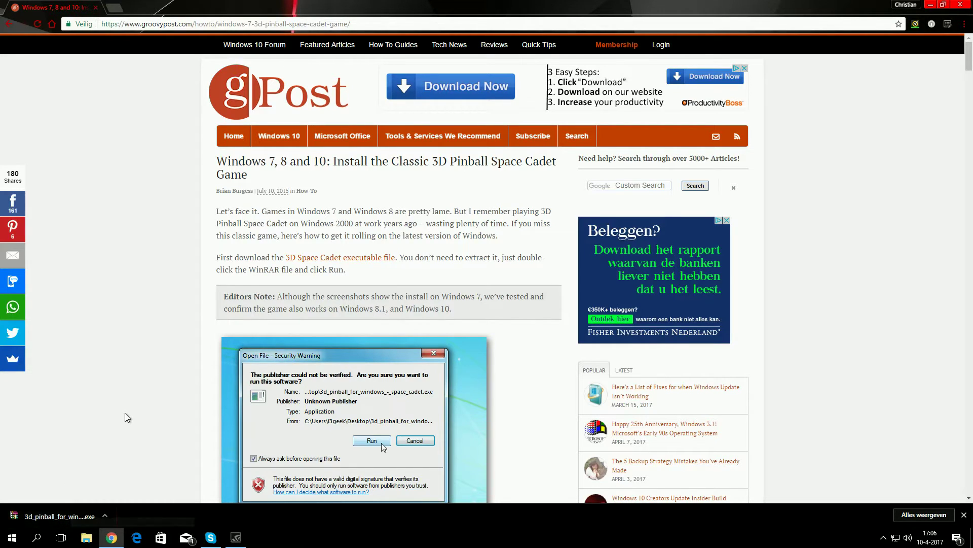
pyautogui.click(66, 518)
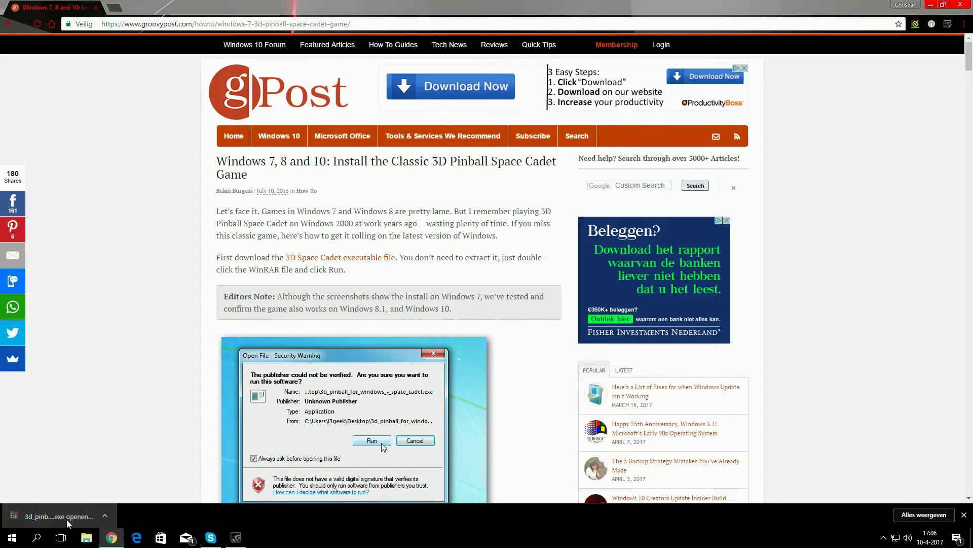
pyautogui.click(930, 4)
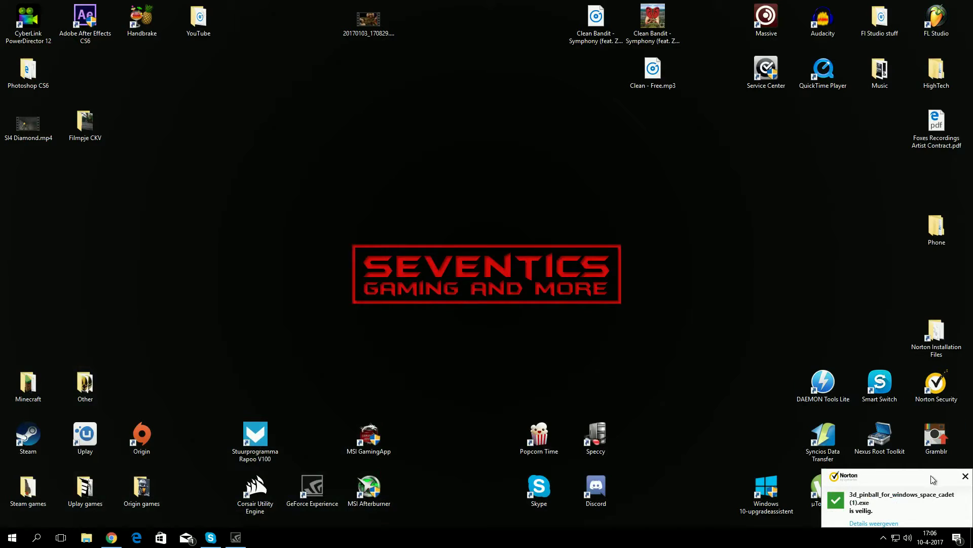
# Dismiss the Norton notice and install Pinball with WinRAR, replacing all existing files.
pyautogui.click(963, 476)
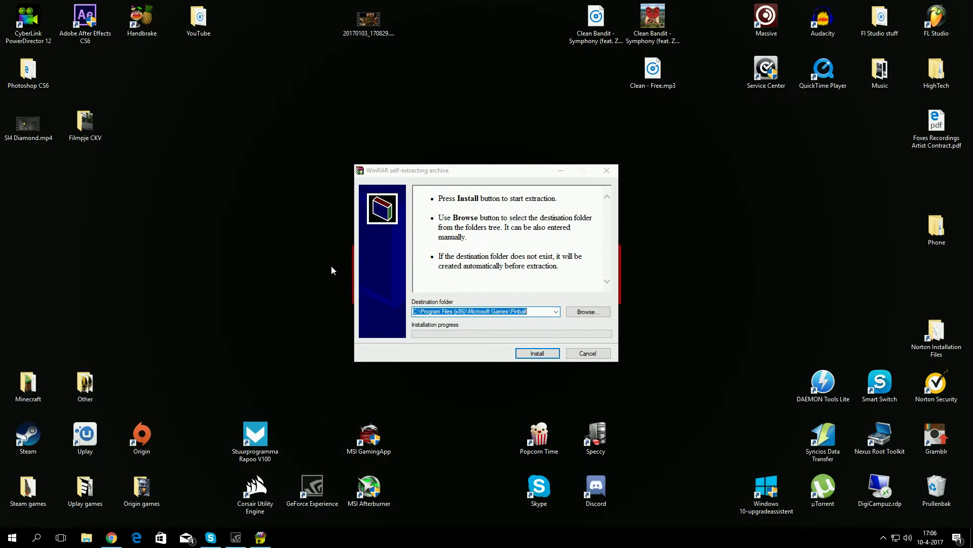
pyautogui.click(489, 181)
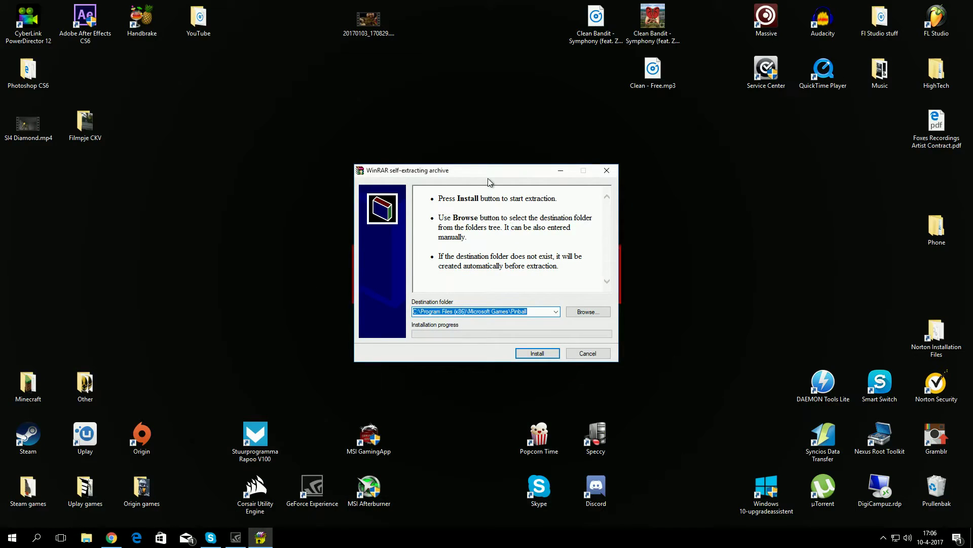
pyautogui.click(543, 353)
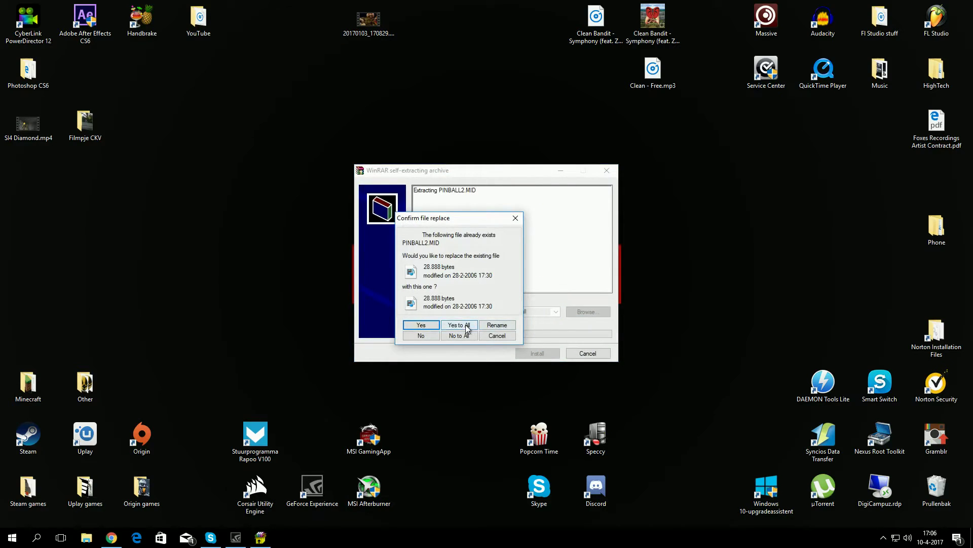
pyautogui.click(467, 328)
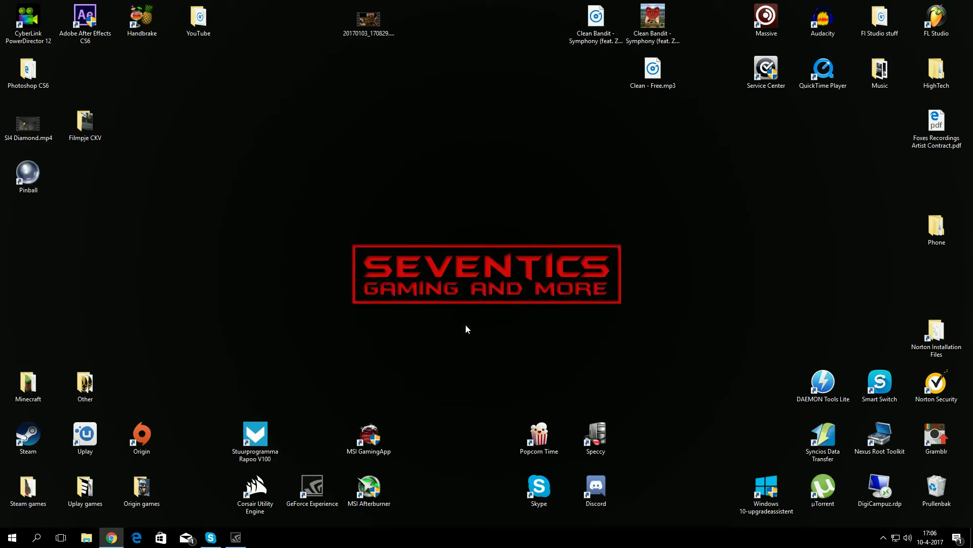
# Move the Pinball shortcut beside the Other folder and launch 3D Pinball Space Cadet.
pyautogui.moveTo(38, 183)
pyautogui.mouseDown()
pyautogui.moveTo(138, 355)
pyautogui.moveTo(153, 344)
pyautogui.mouseUp()
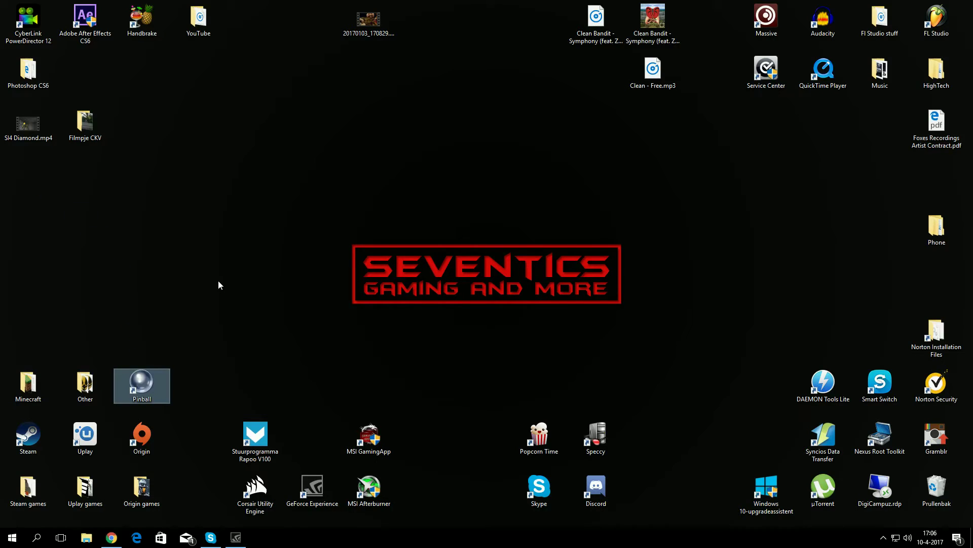
pyautogui.doubleClick(149, 383)
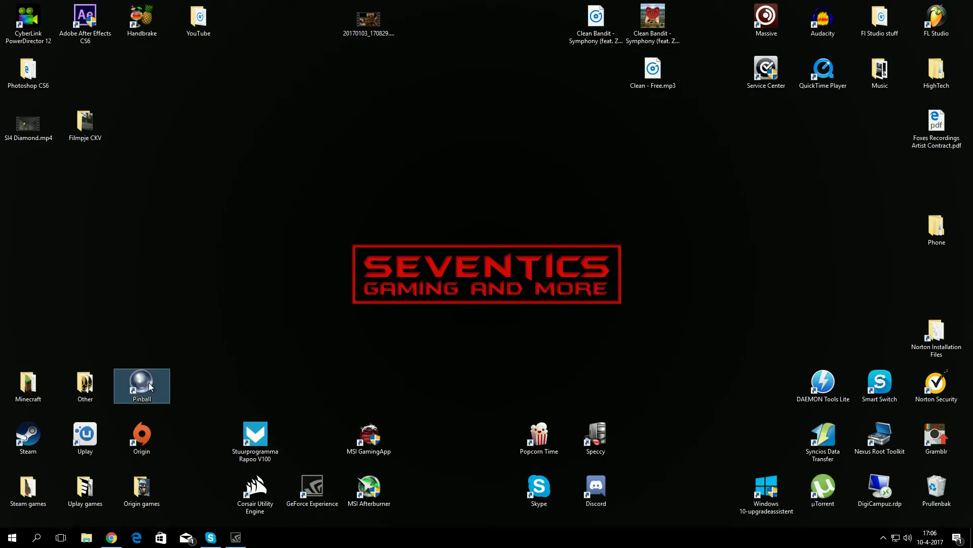